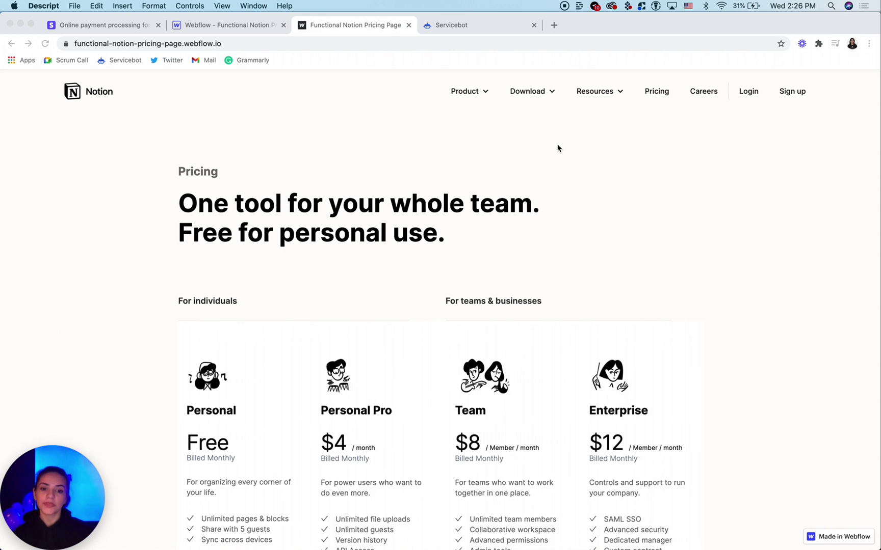
# - Review the plans on the live Notion pricing page and open the Notion Pricing billing page from the Servicebot dashboard
pyautogui.scroll(-3, 557, 148)
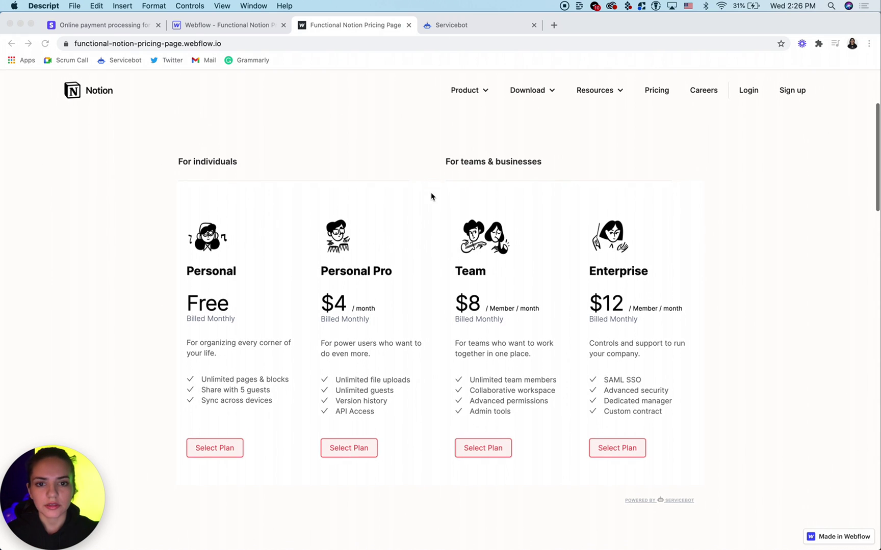
pyautogui.scroll(-1, 431, 192)
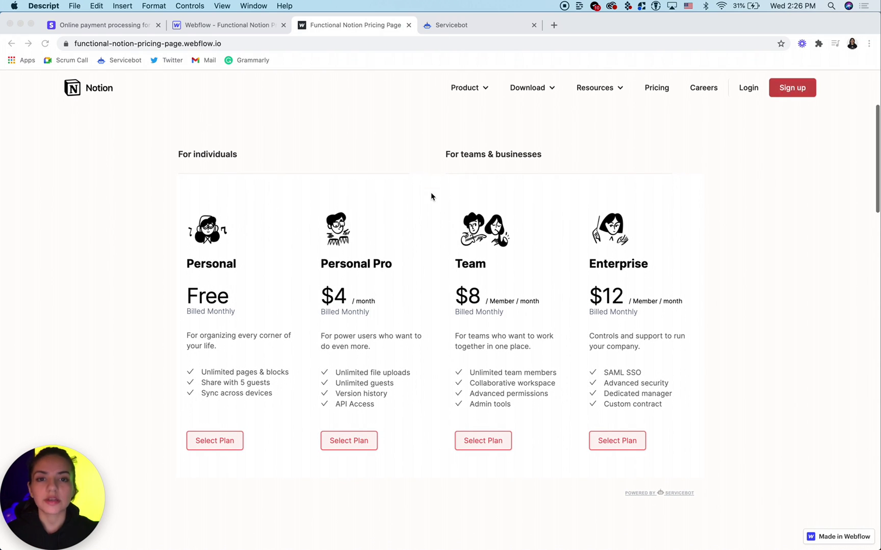
pyautogui.click(442, 31)
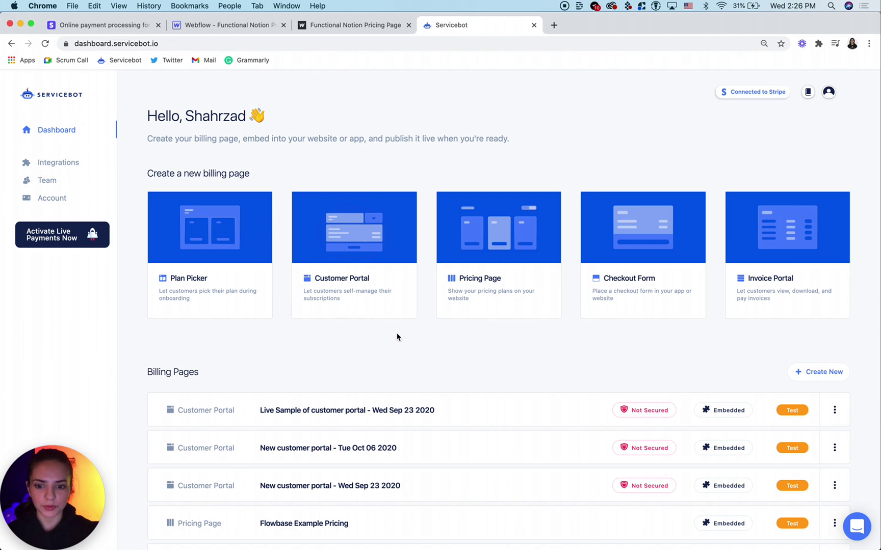
pyautogui.scroll(-5, 395, 339)
pyautogui.click(331, 383)
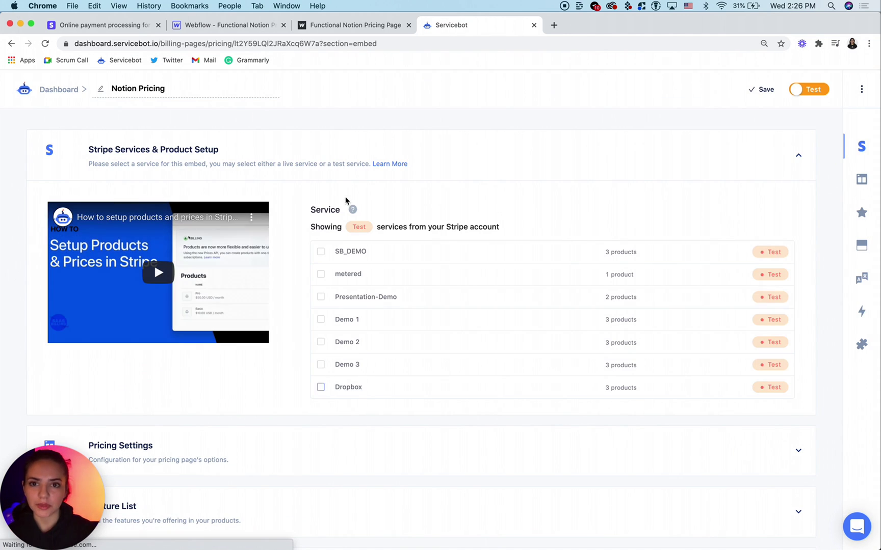
# - Recheck the live pricing page's plans and expand Checkout Settings in Servicebot down to the customer quantity options
pyautogui.click(350, 25)
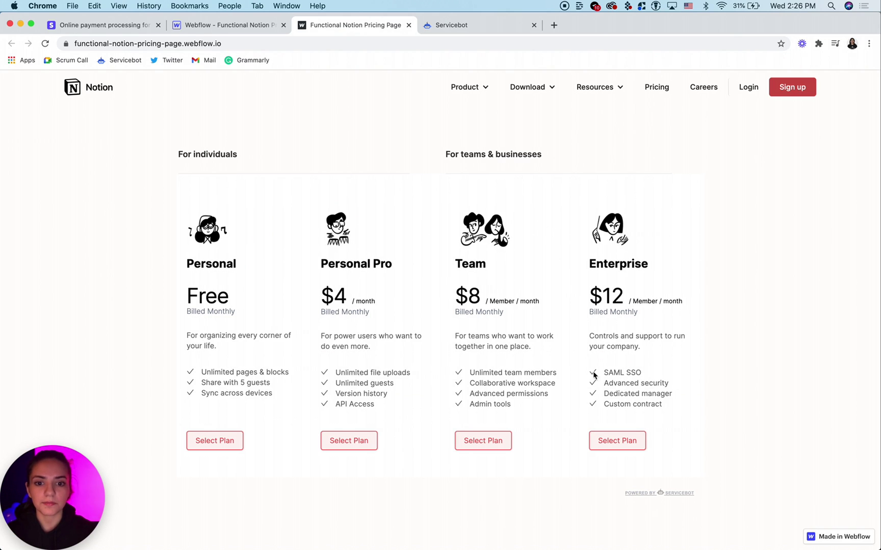
pyautogui.click(444, 27)
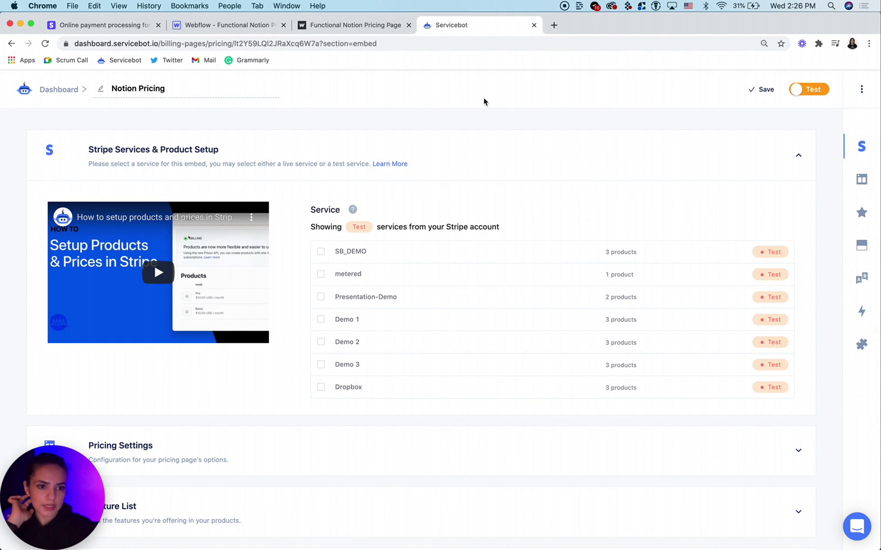
pyautogui.scroll(-5, 246, 410)
pyautogui.scroll(-3, 220, 328)
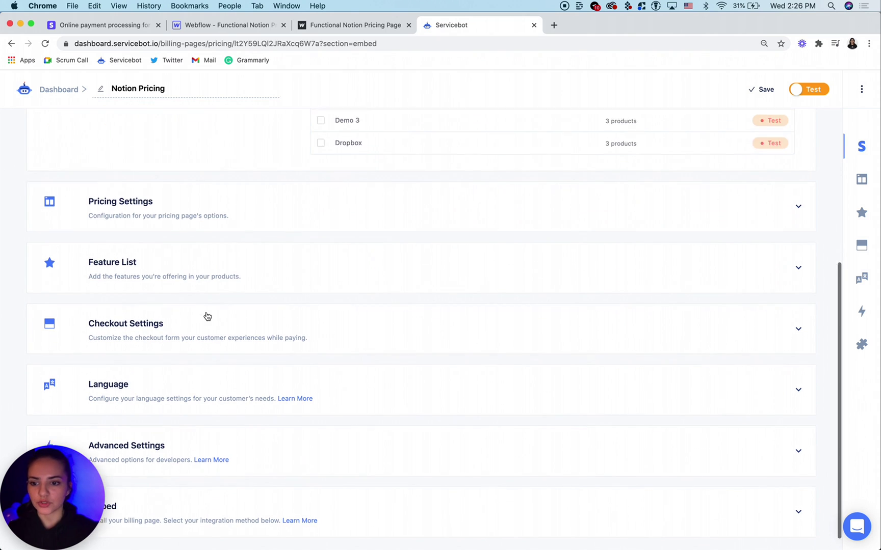
pyautogui.click(176, 304)
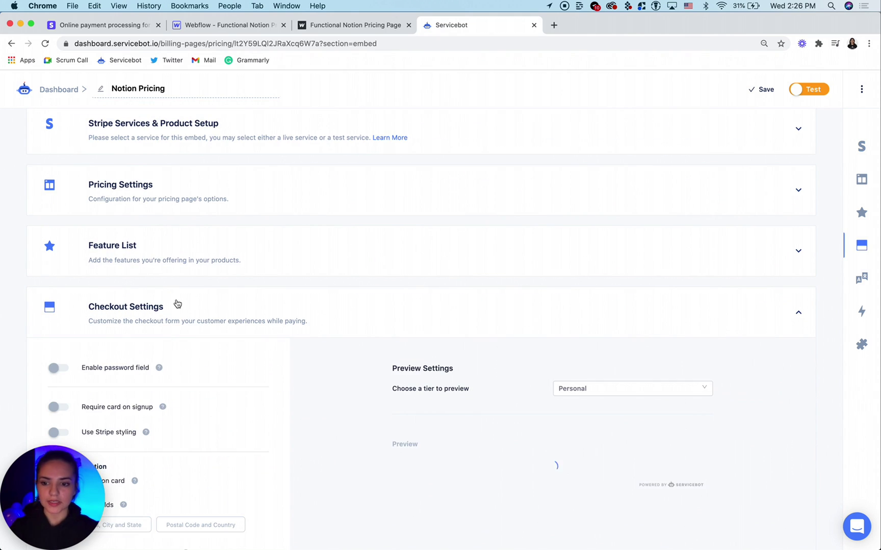
pyautogui.scroll(-5, 176, 305)
pyautogui.scroll(-5, 177, 304)
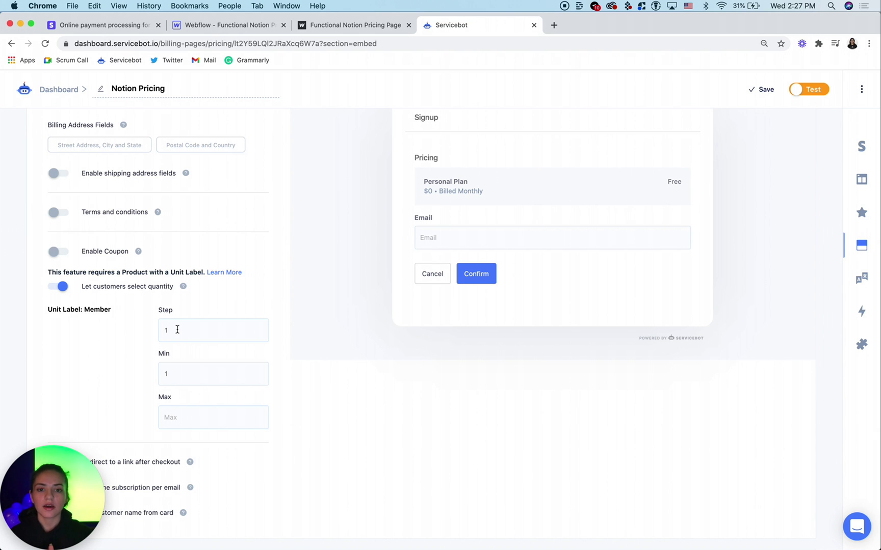
# - Preview the Team tier's checkout form and try raising the member quantity, closing the quantity dialog without confirming
pyautogui.scroll(3, 177, 329)
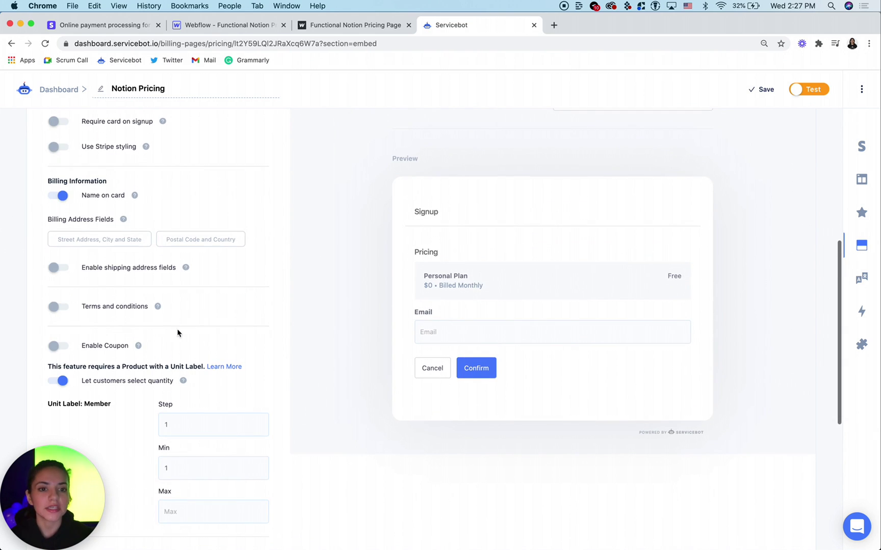
pyautogui.click(582, 149)
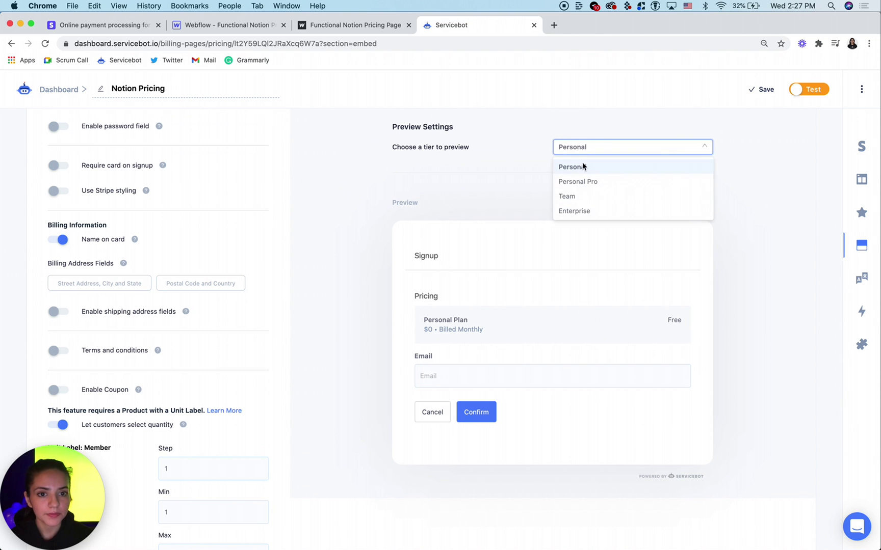
pyautogui.click(577, 198)
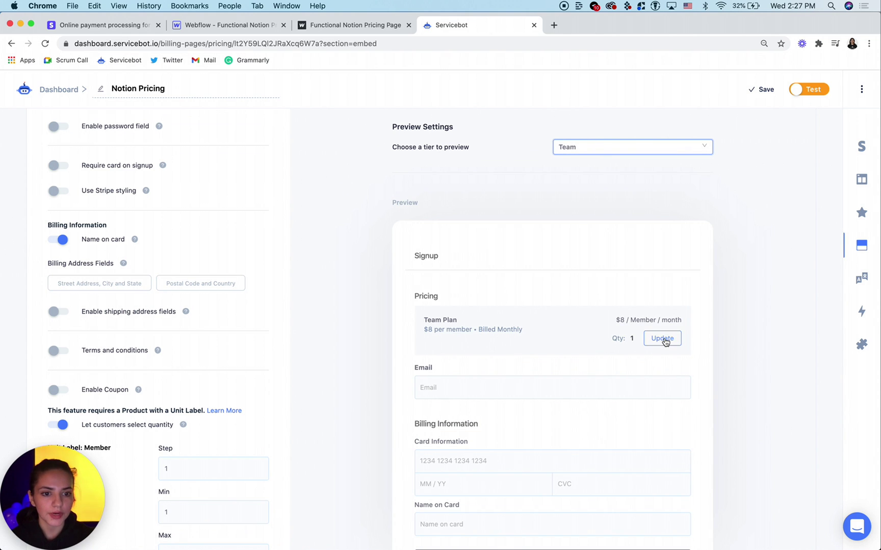
pyautogui.click(664, 340)
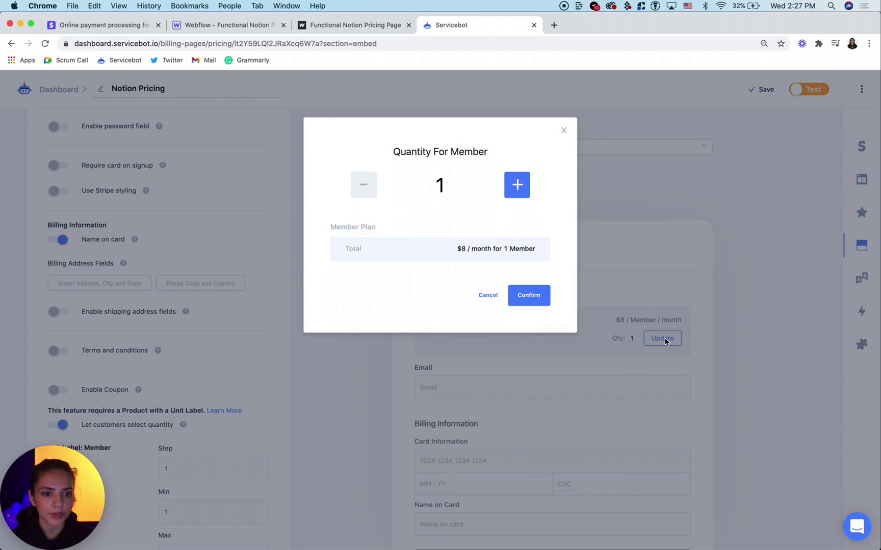
pyautogui.click(527, 182)
pyautogui.click(527, 182)
pyautogui.click(564, 130)
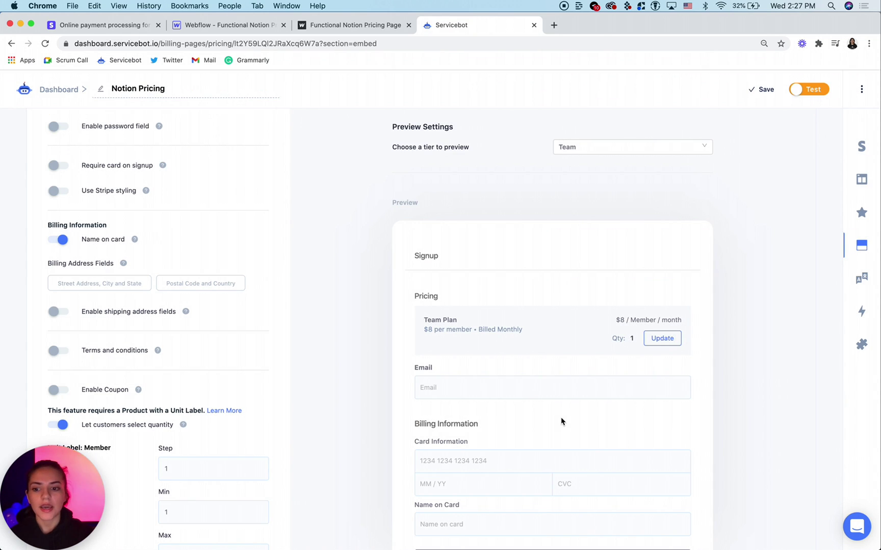
# - Set the minimum quantity customers can select for the Member unit to 5
pyautogui.scroll(-5, 561, 421)
pyautogui.click(188, 376)
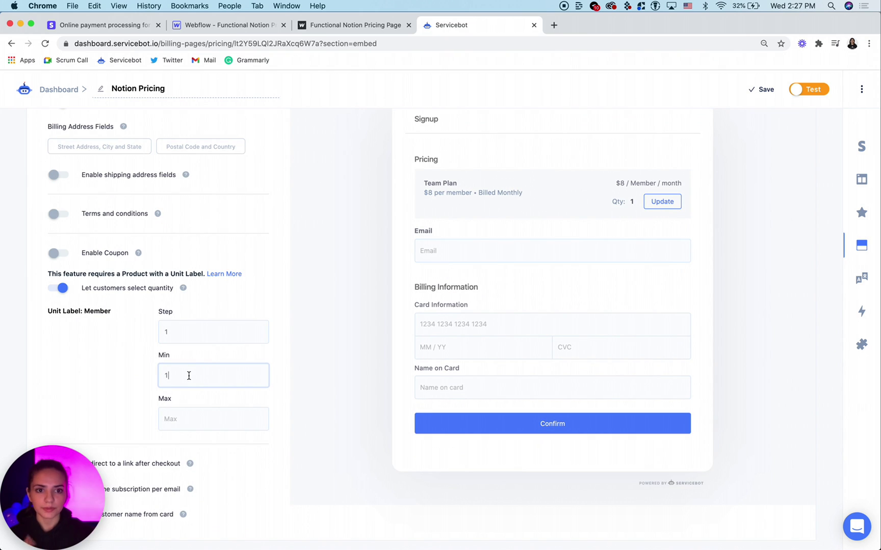
pyautogui.click(284, 342)
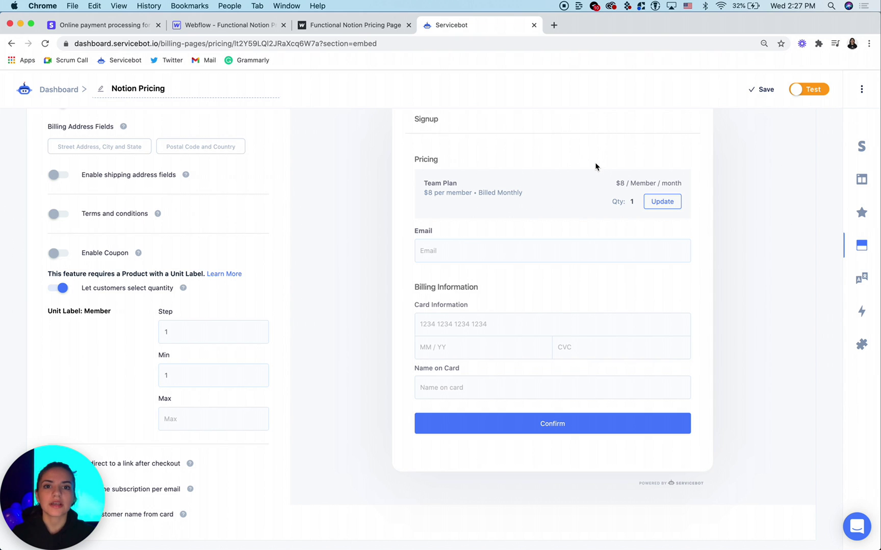
pyautogui.click(195, 374)
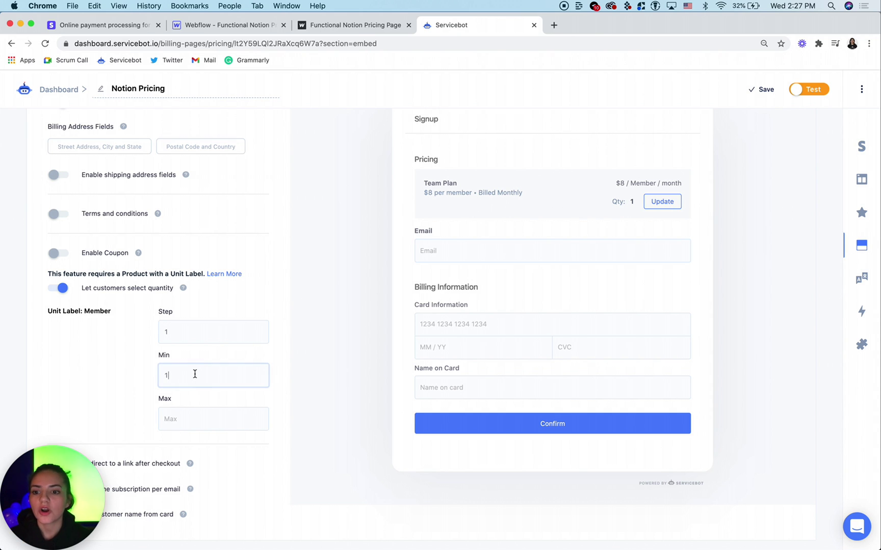
pyautogui.click(156, 379)
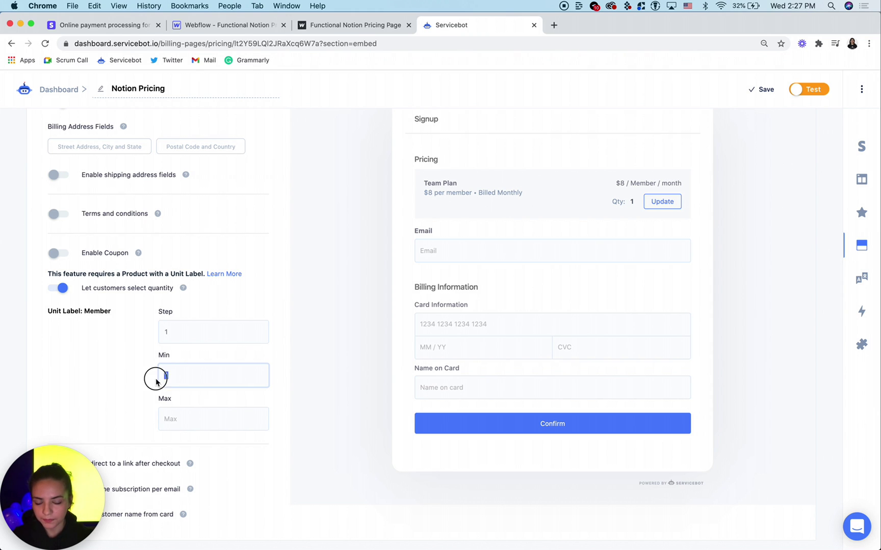
pyautogui.moveTo(180, 375); pyautogui.dragTo(163, 375)
pyautogui.write('5')
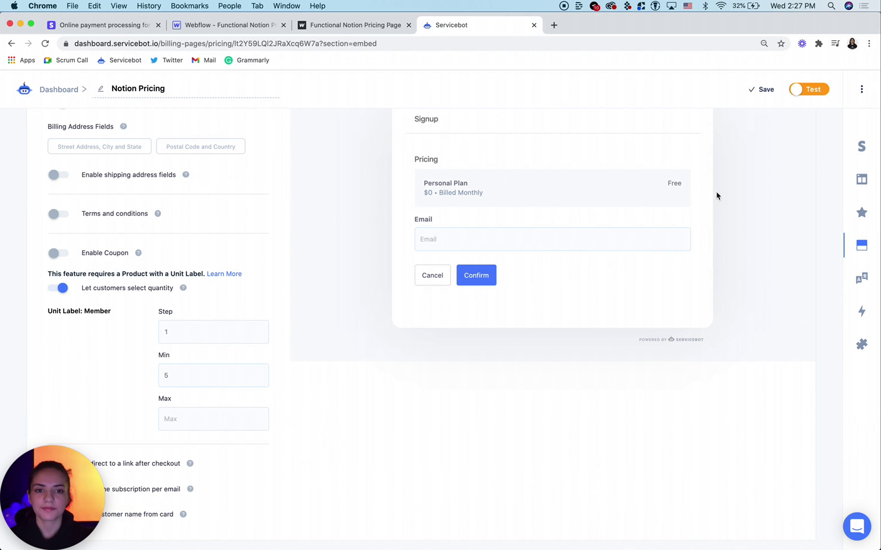
# - Preview the Team tier's checkout with the new minimum, test raising the member quantity, and close the dialog without confirming
pyautogui.scroll(3, 637, 141)
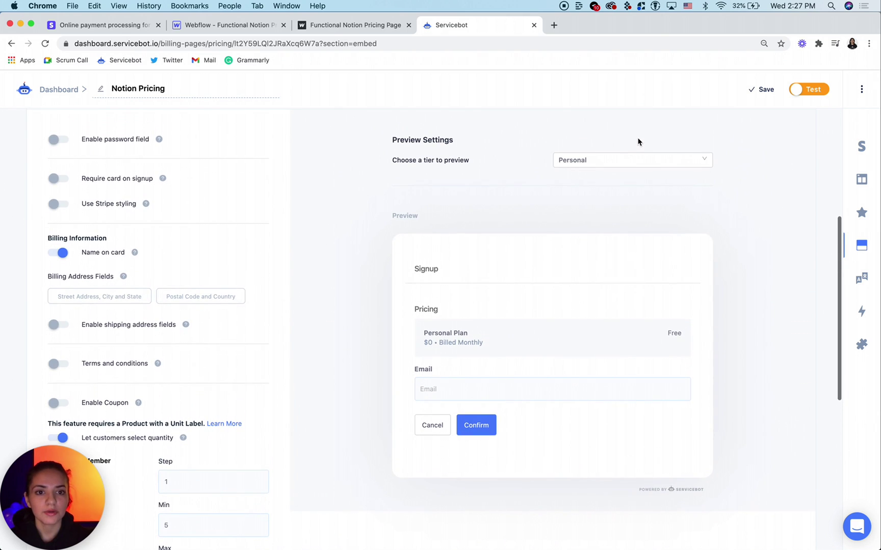
pyautogui.click(605, 161)
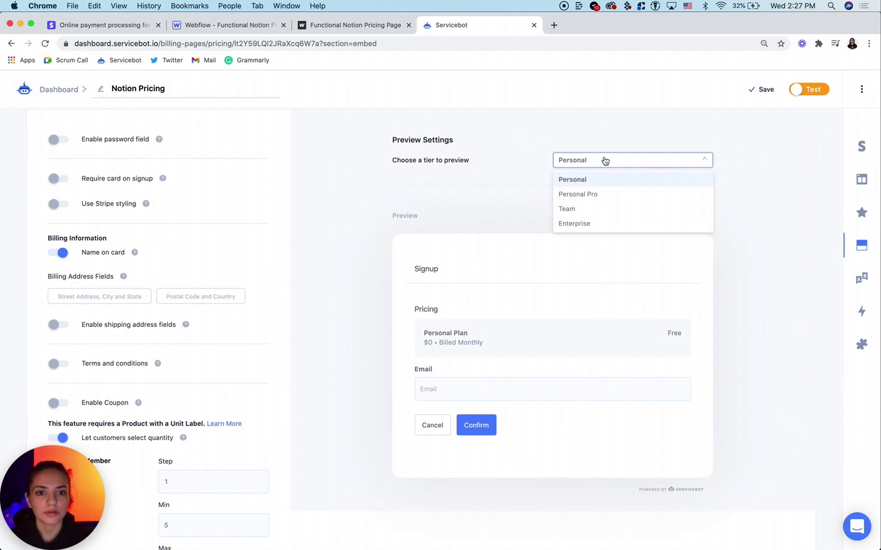
pyautogui.click(579, 210)
pyautogui.scroll(-1, 579, 213)
pyautogui.scroll(-3, 579, 213)
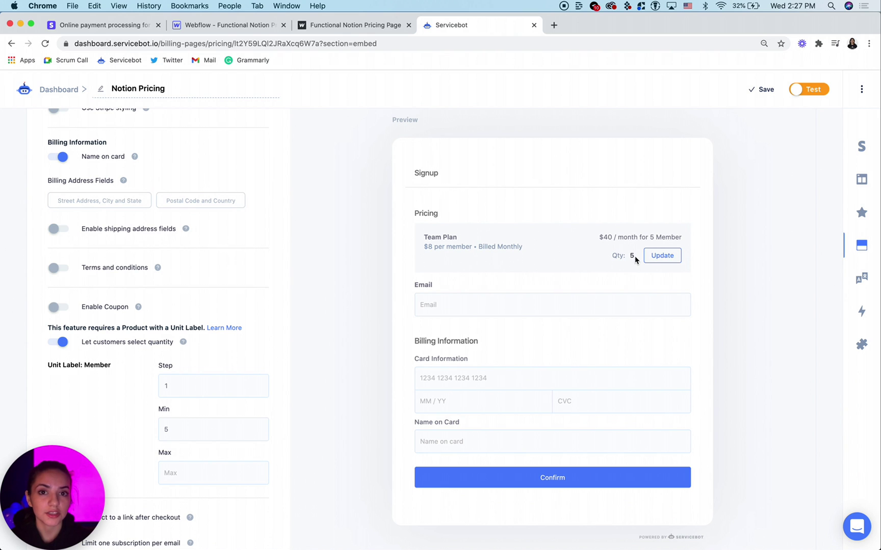
pyautogui.click(651, 260)
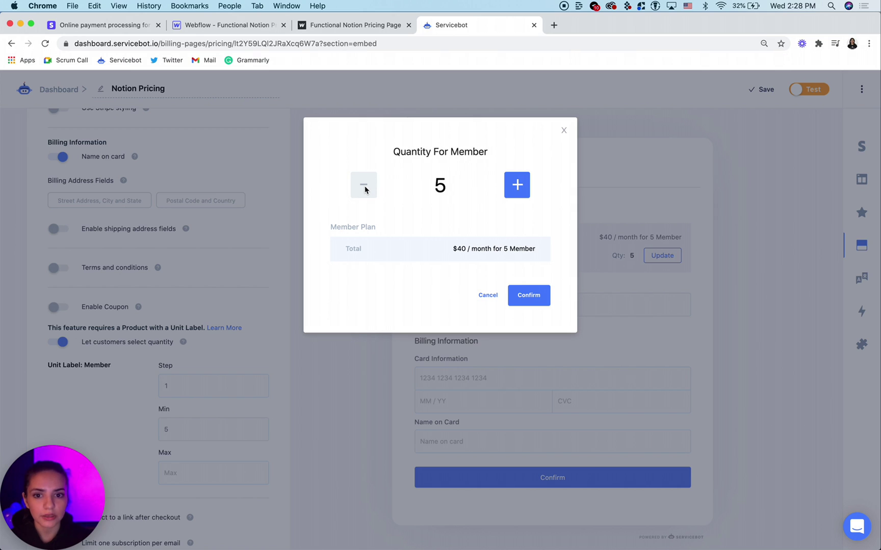
pyautogui.click(528, 188)
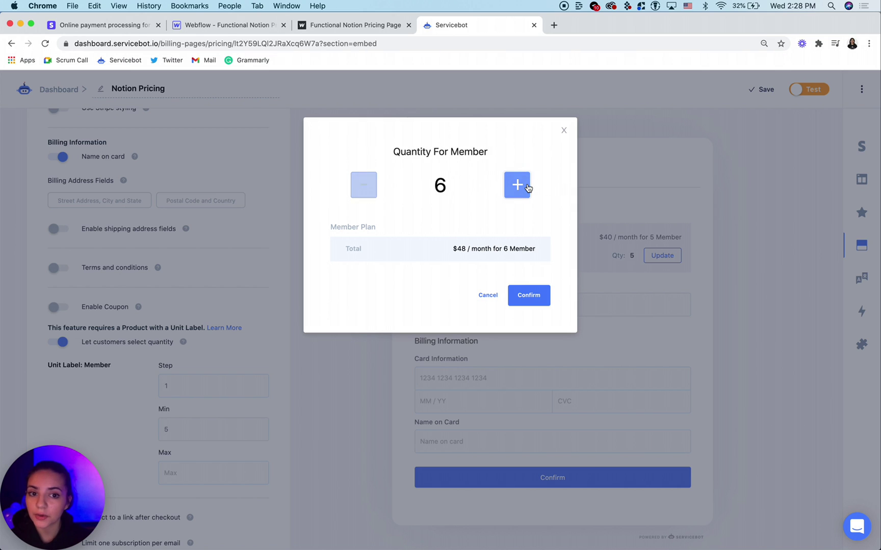
pyautogui.click(528, 188)
pyautogui.click(528, 188)
pyautogui.click(527, 187)
pyautogui.click(565, 131)
# - Leave the maximum quantity empty and save the Notion Pricing billing page
pyautogui.scroll(-4, 284, 403)
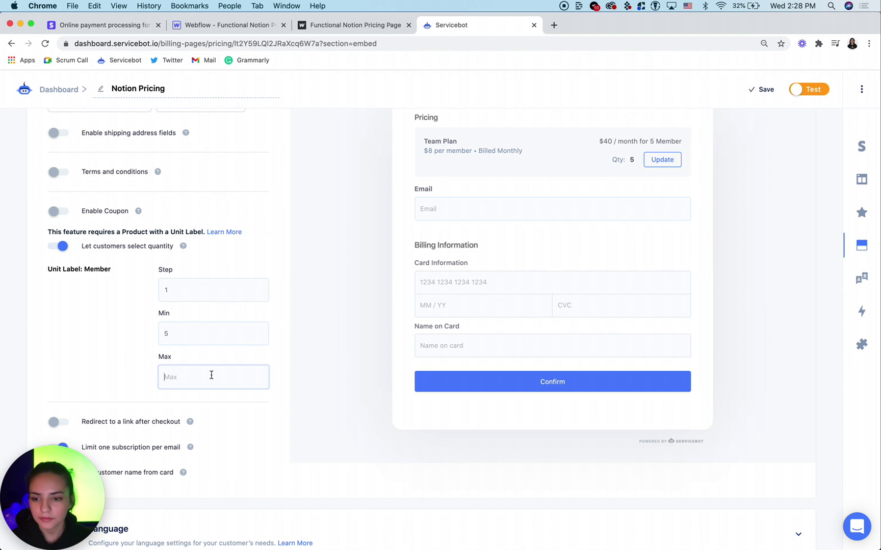
pyautogui.scroll(1, 212, 375)
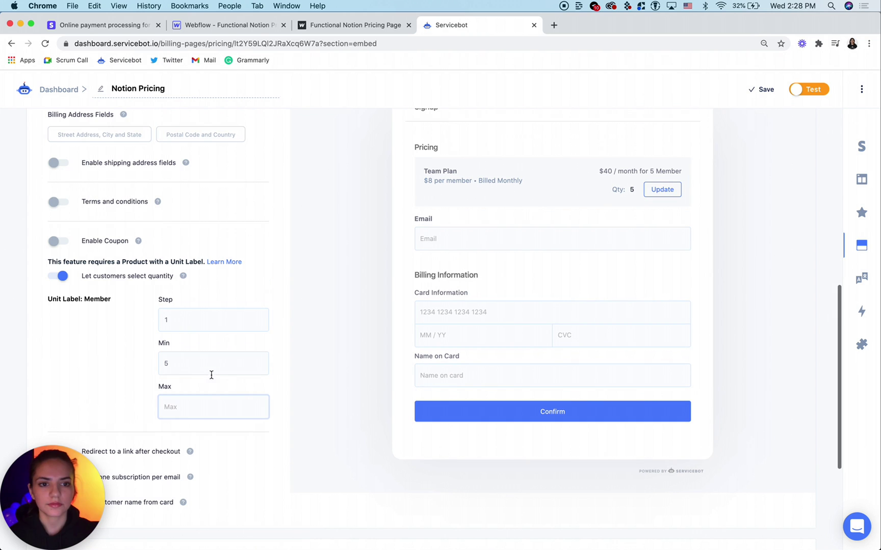
pyautogui.click(753, 91)
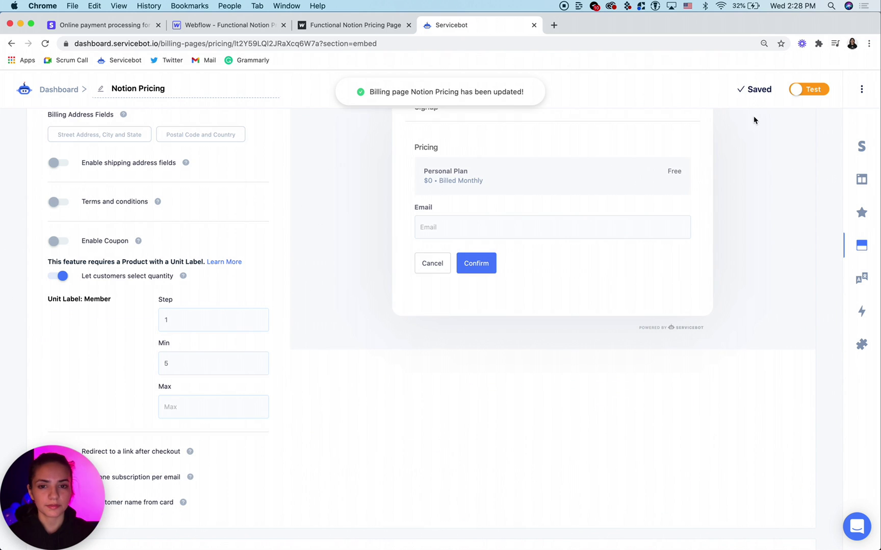
# - Open the Team plan's signup form on the live pricing page and check its preset member quantity
pyautogui.click(338, 26)
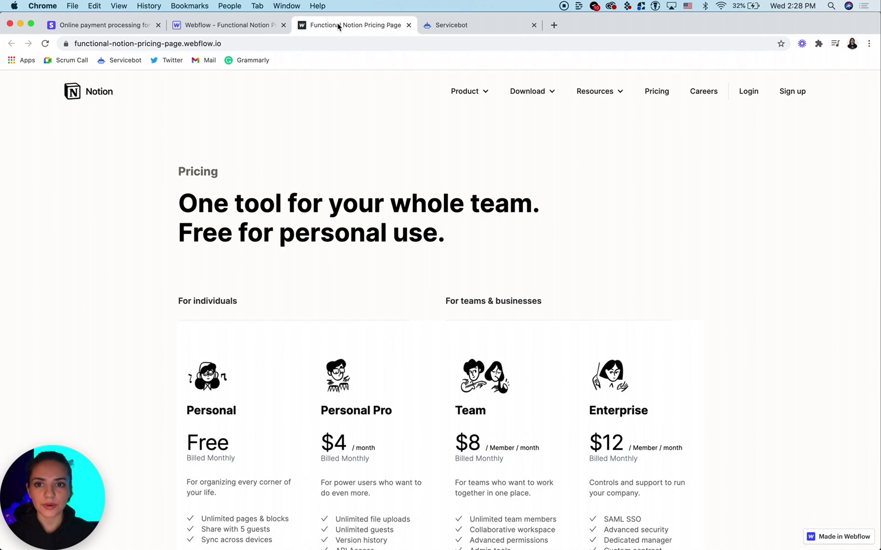
pyautogui.scroll(-5, 319, 228)
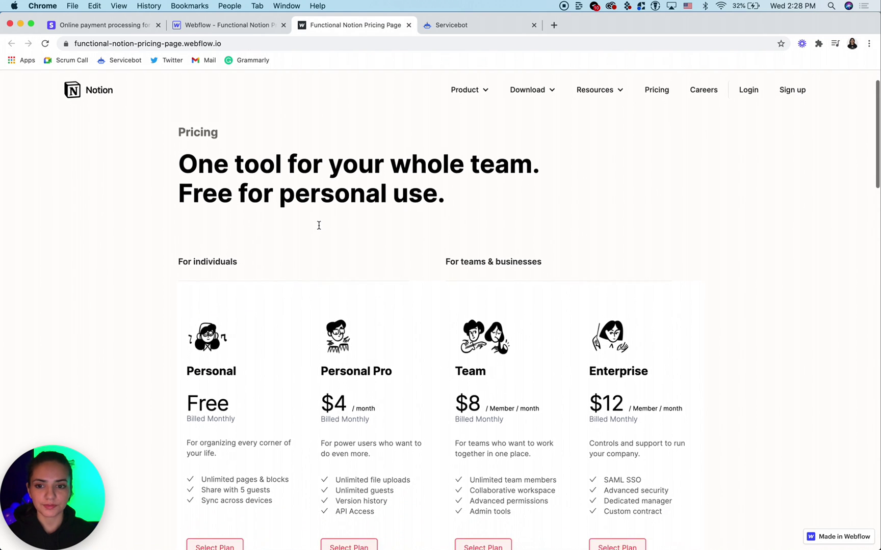
pyautogui.scroll(1, 319, 228)
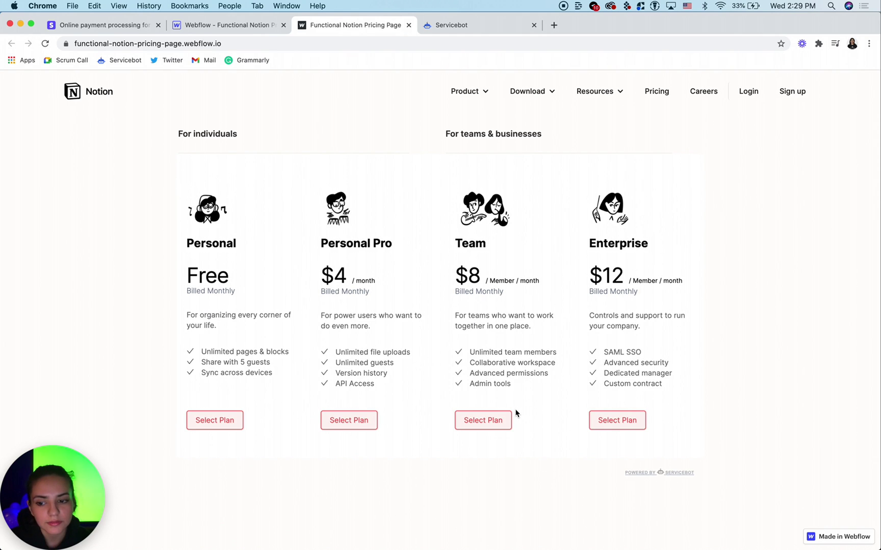
pyautogui.click(496, 423)
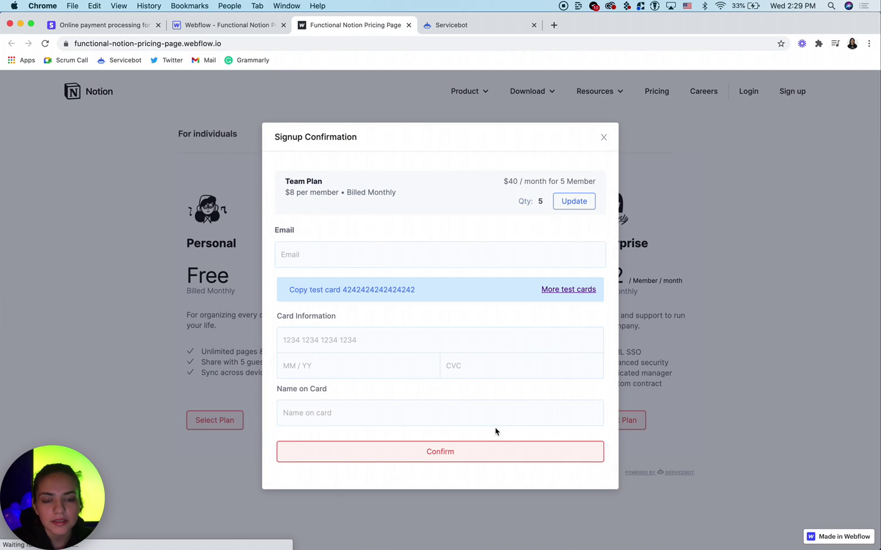
pyautogui.moveTo(519, 201); pyautogui.dragTo(547, 206)
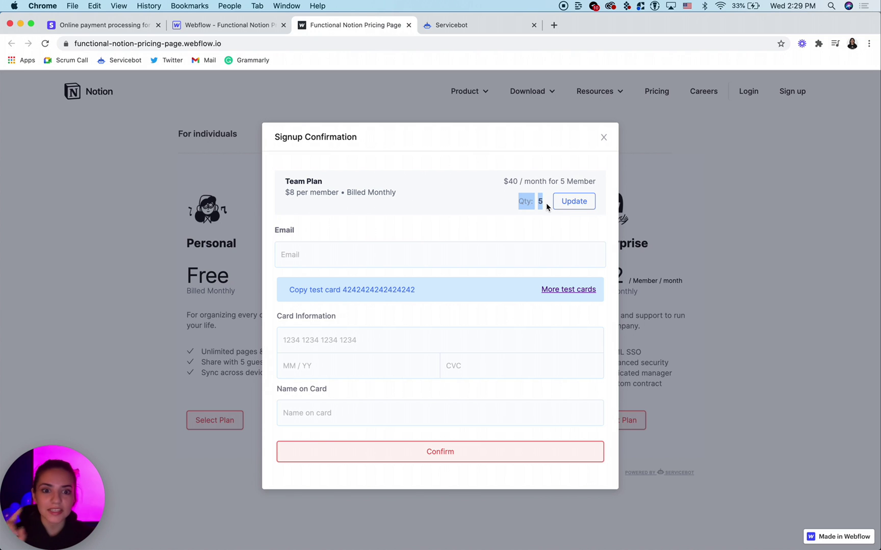
# - Confirm a quantity of 5 members and submit the Team signup with an email, the test card details and a name on card
pyautogui.click(570, 204)
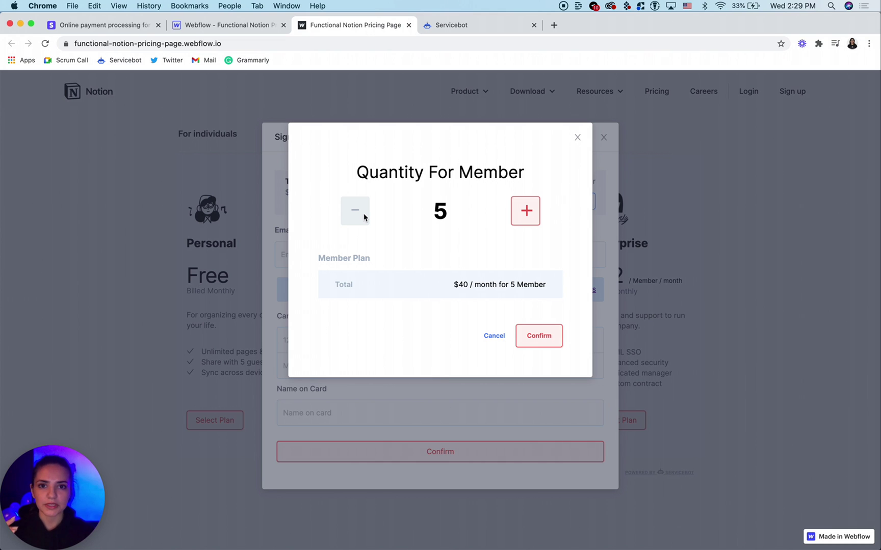
pyautogui.click(539, 334)
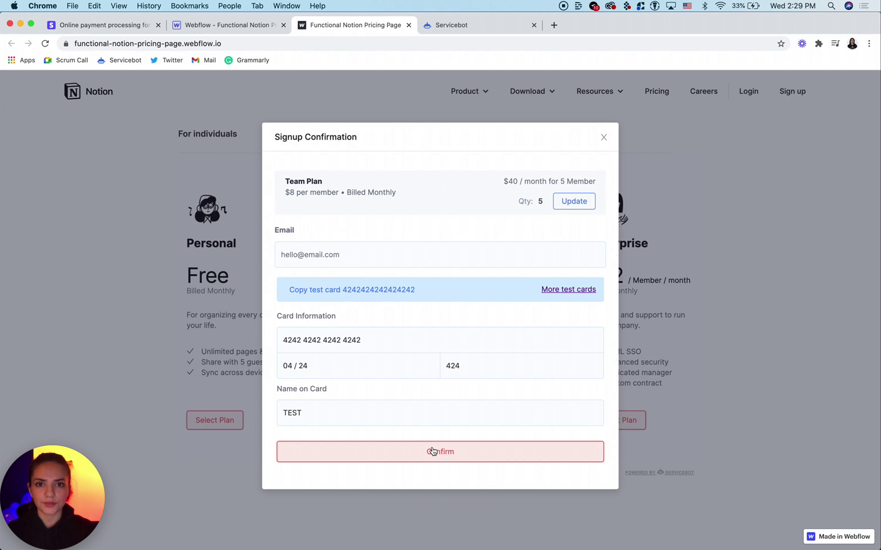
pyautogui.click(432, 451)
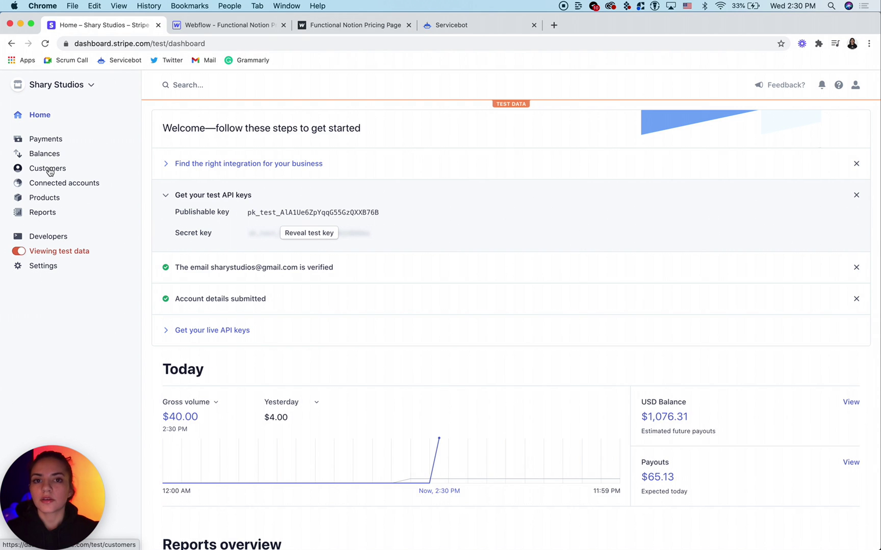
# - Open the new test customer's record in the Stripe dashboard and check the customer's name, email and Team subscription quantity
pyautogui.click(49, 170)
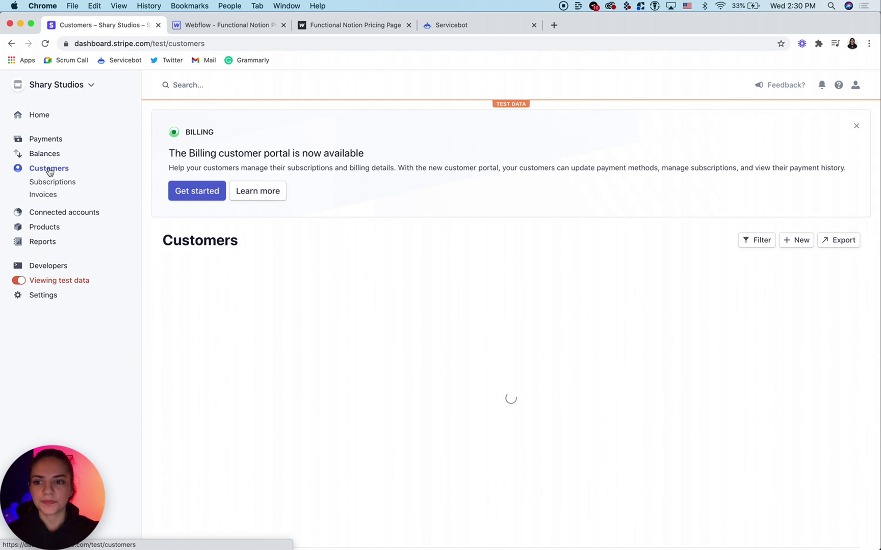
pyautogui.click(375, 284)
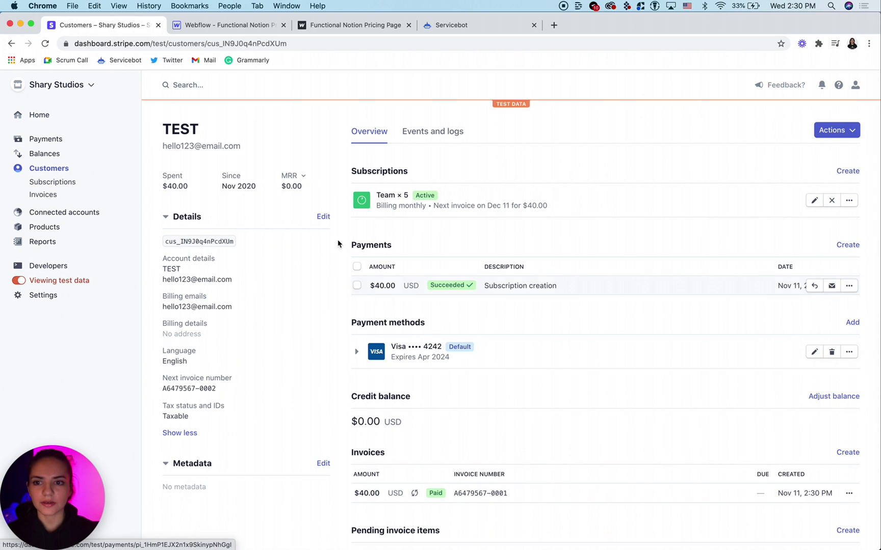
pyautogui.moveTo(158, 129); pyautogui.dragTo(212, 132)
pyautogui.click(211, 133)
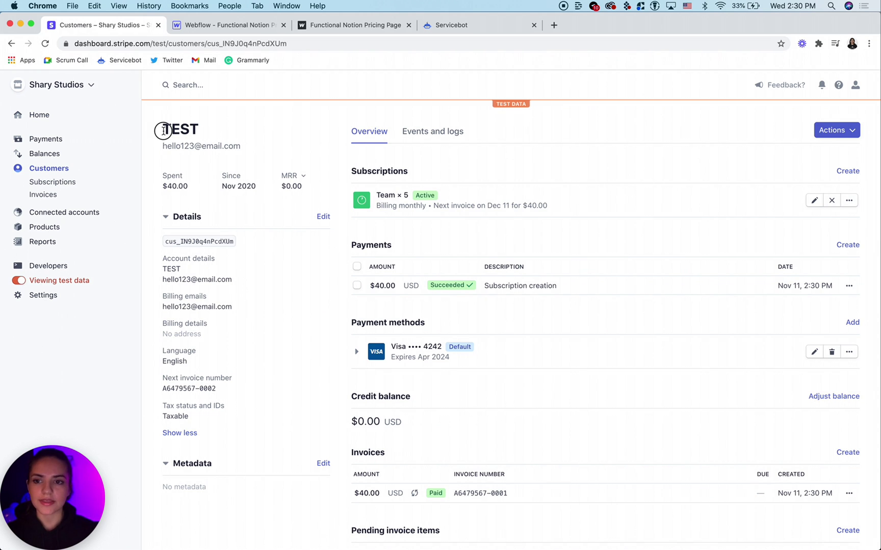
pyautogui.moveTo(162, 127); pyautogui.dragTo(211, 129)
pyautogui.moveTo(222, 146); pyautogui.dragTo(243, 147)
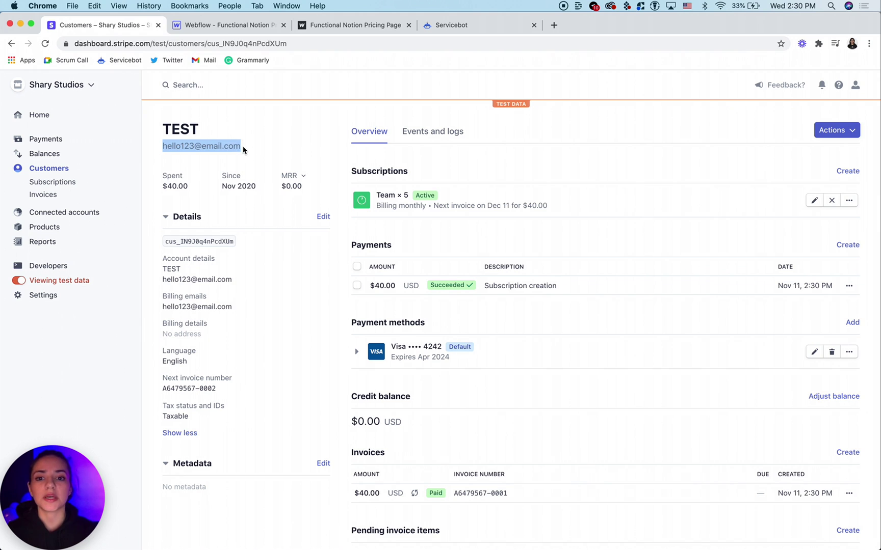
pyautogui.click(243, 147)
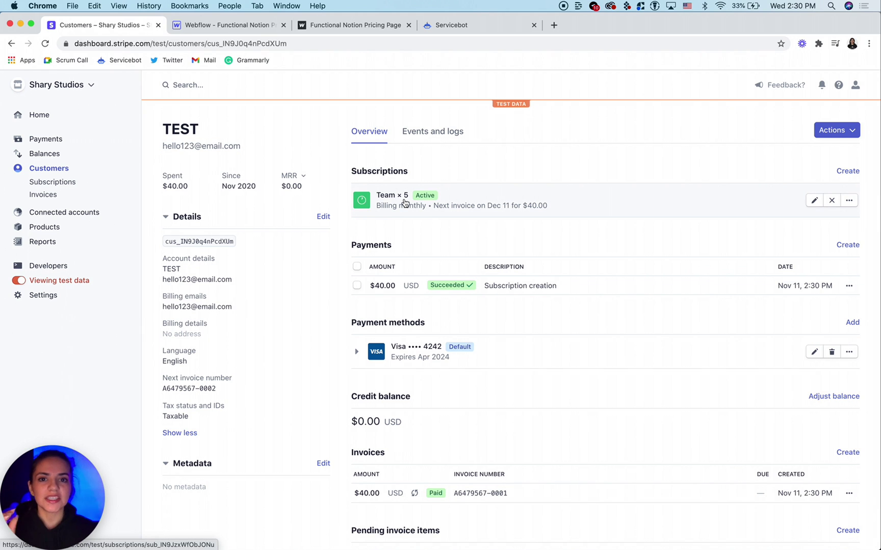